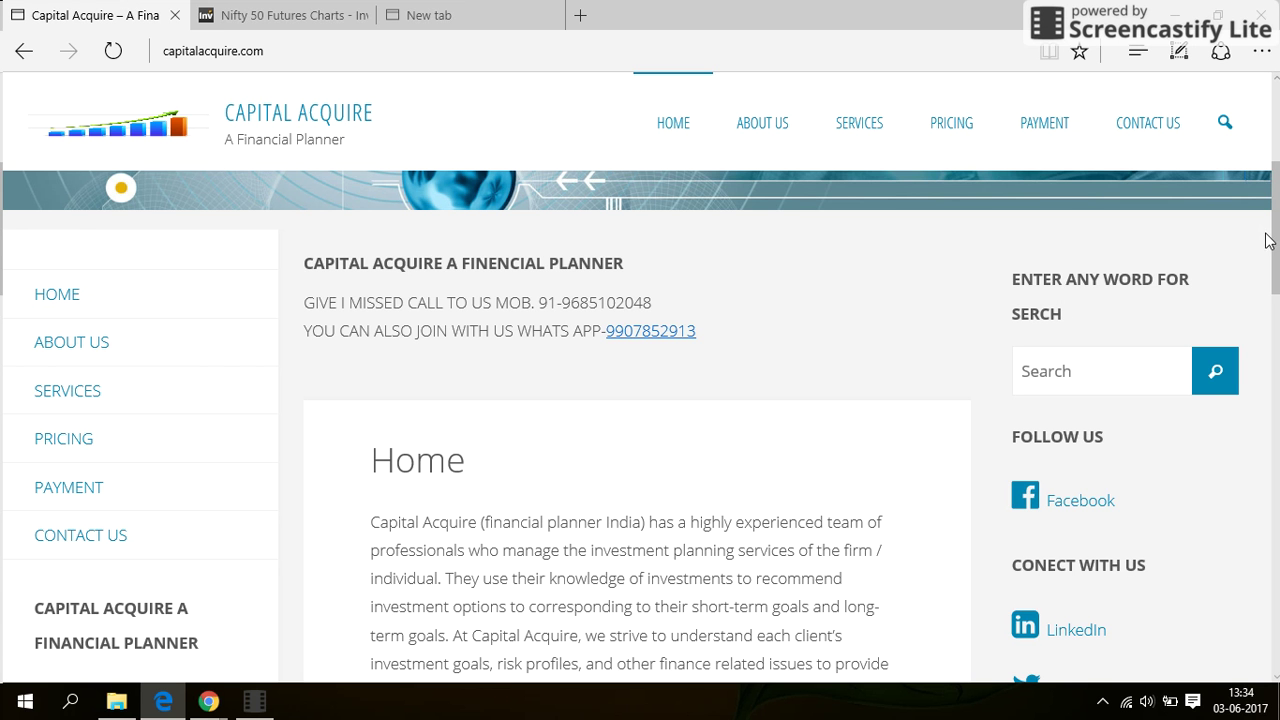
# - Switch to the Vedanta Ltd chart tab and delete its RSI, TRIX and Volume panes
pyautogui.moveTo(1272, 240)
pyautogui.mouseDown()
pyautogui.moveTo(1276, 120)
pyautogui.moveTo(1277, 153)
pyautogui.mouseUp()
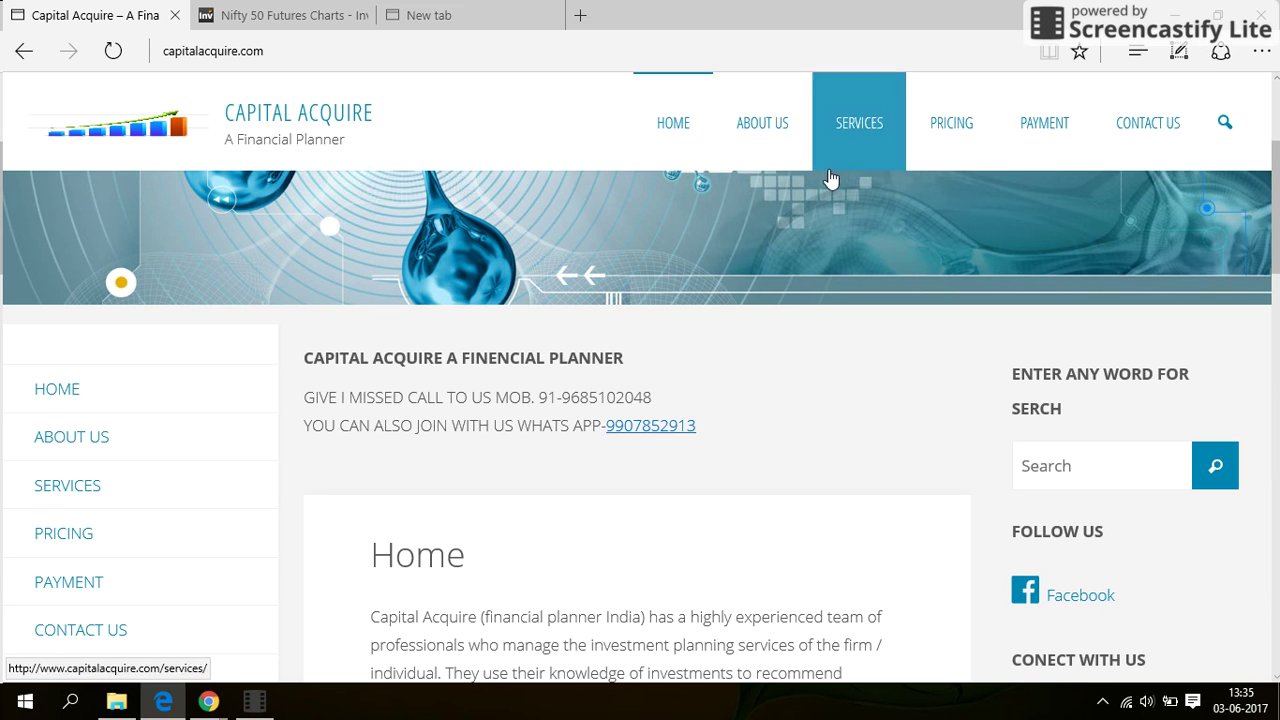
pyautogui.click(285, 15)
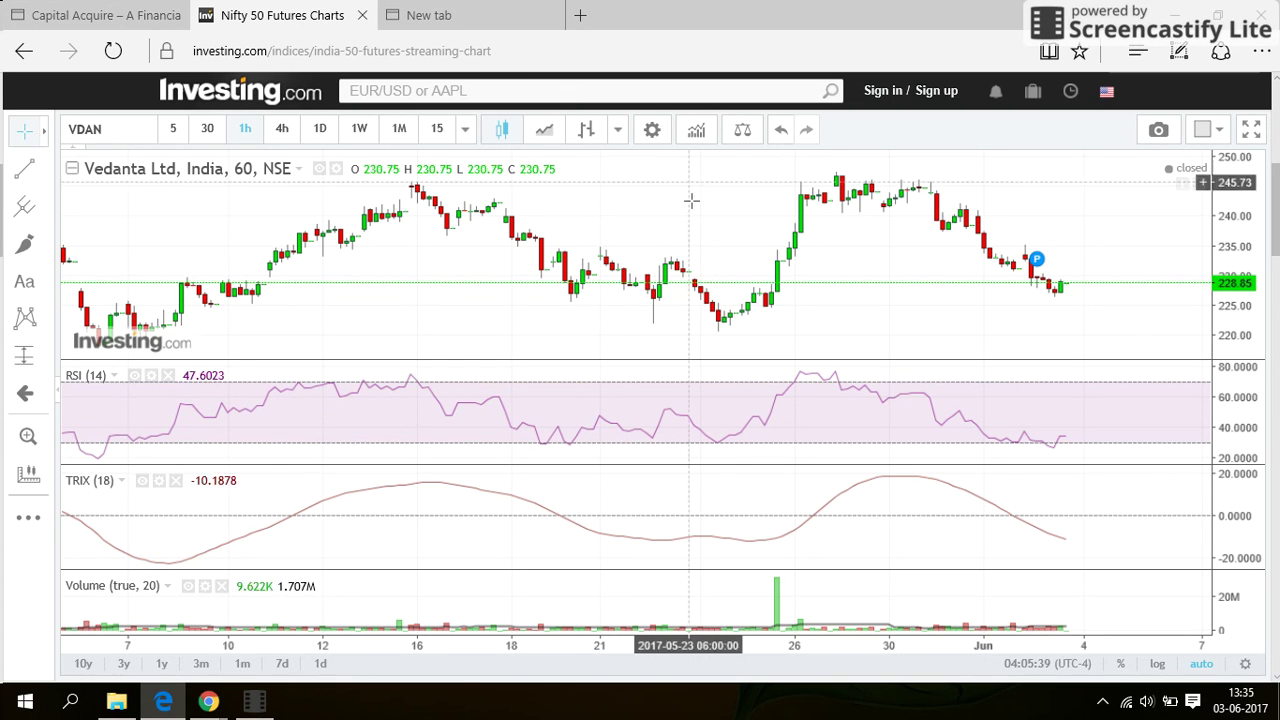
pyautogui.click(168, 375)
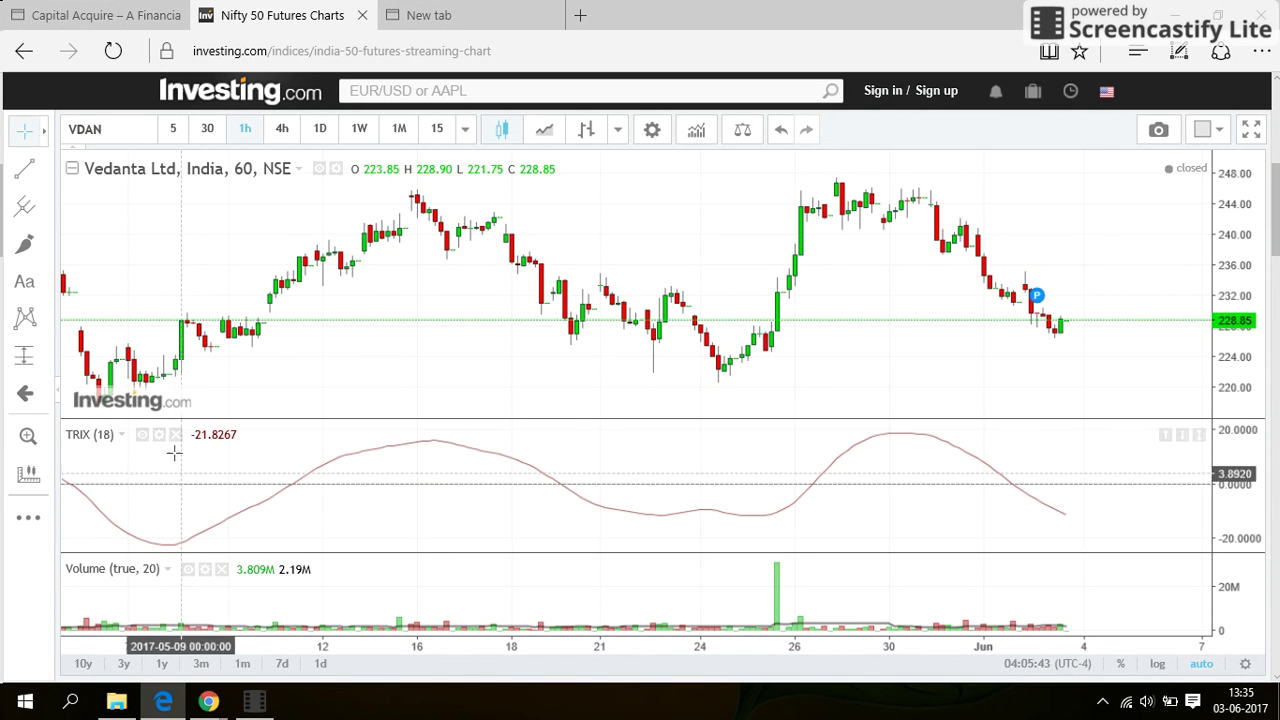
pyautogui.click(176, 434)
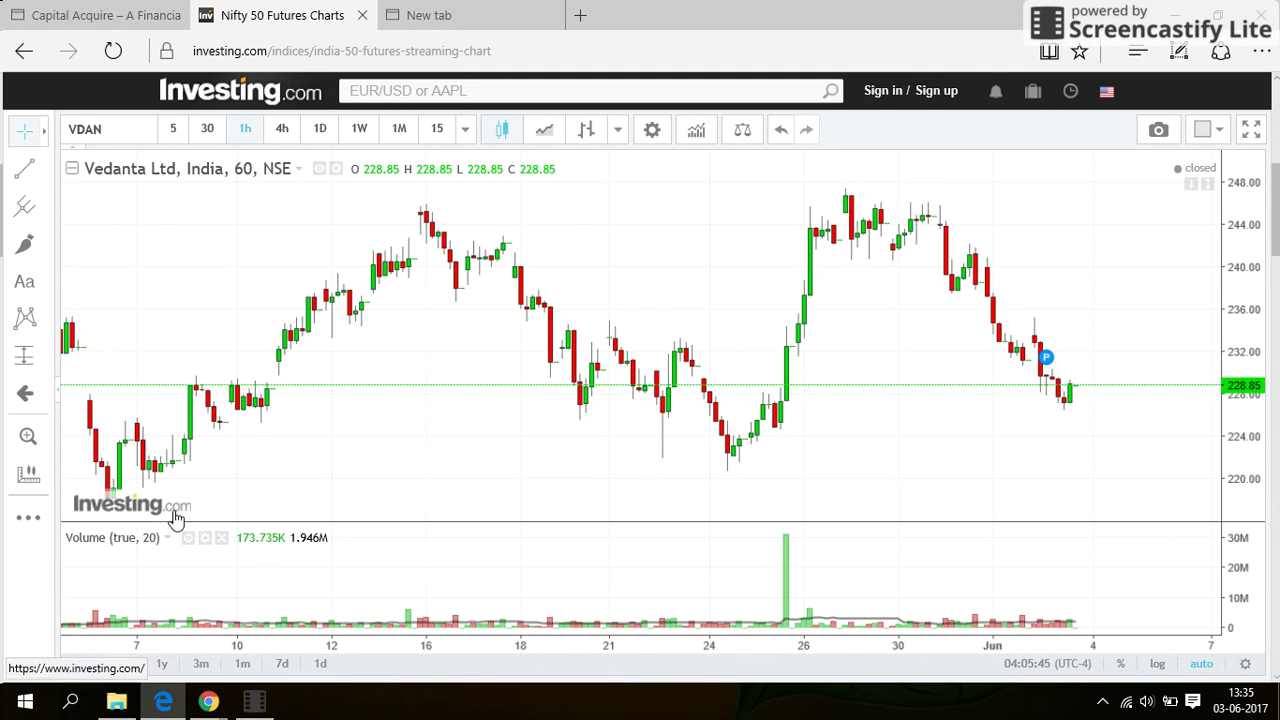
pyautogui.click(222, 537)
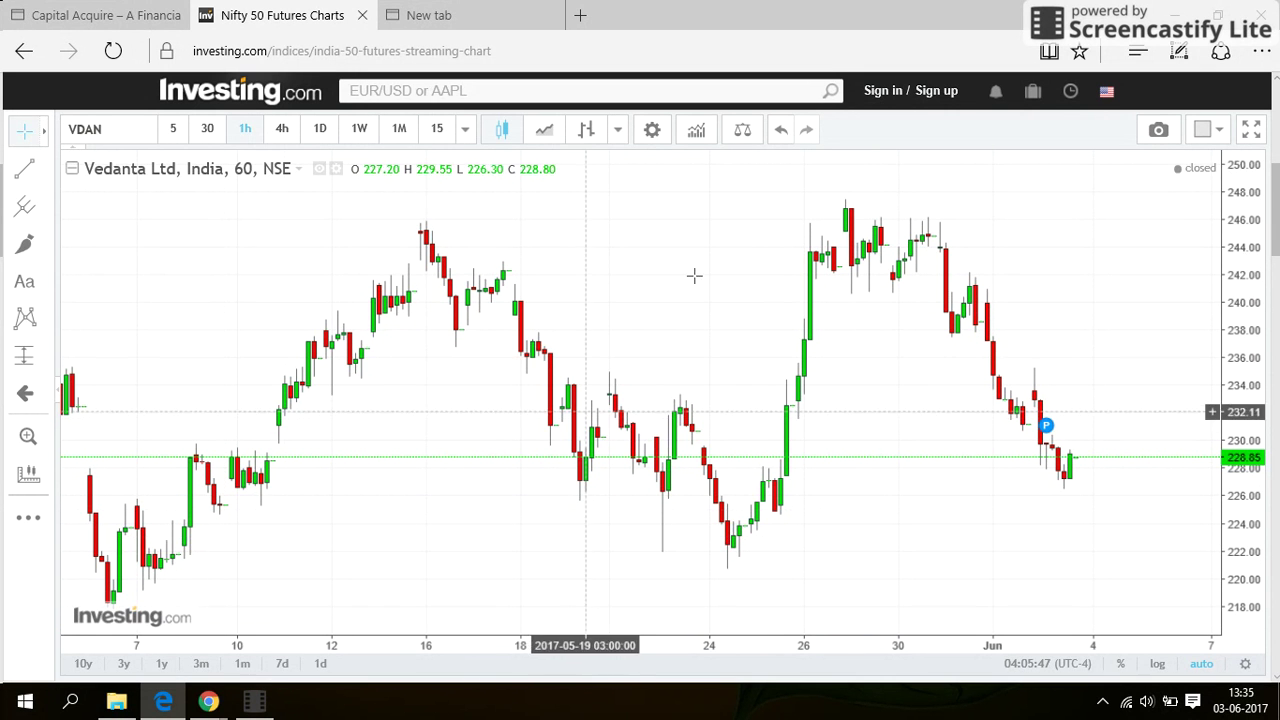
# - Search the indicator list for 'TRIX' and add the TRIX (18) pane under the candles
pyautogui.click(697, 138)
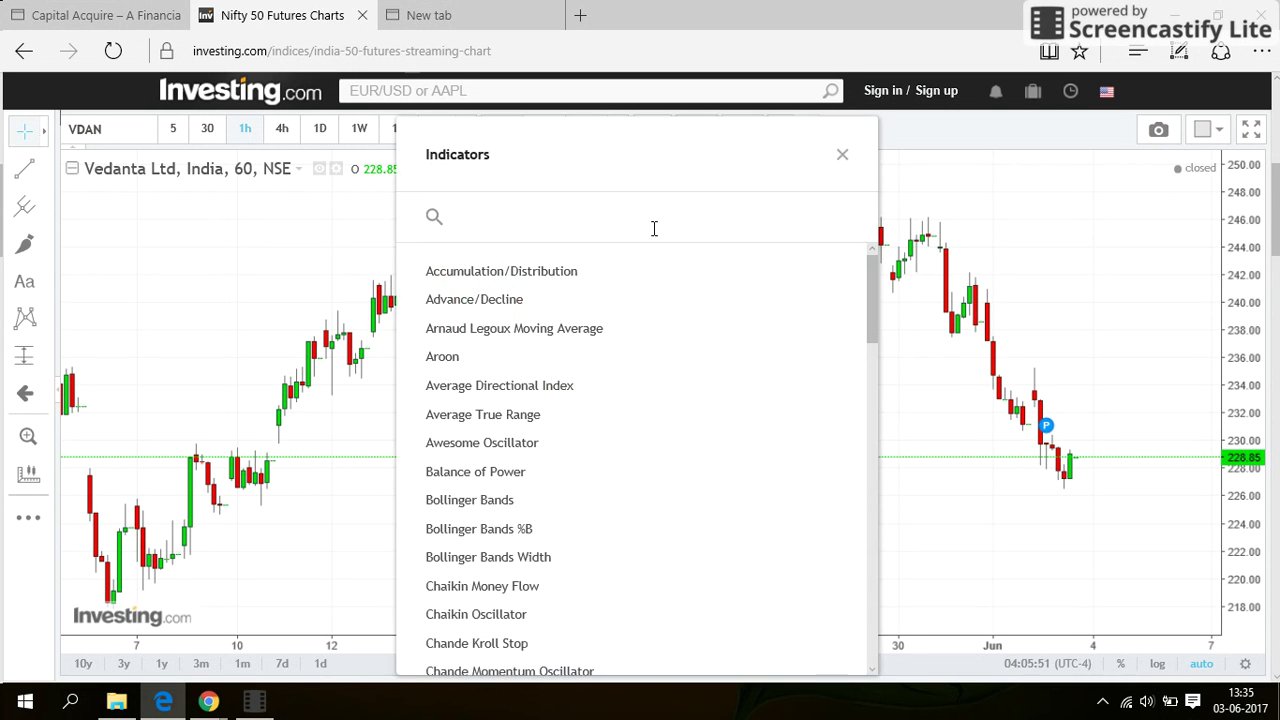
pyautogui.write('TR')
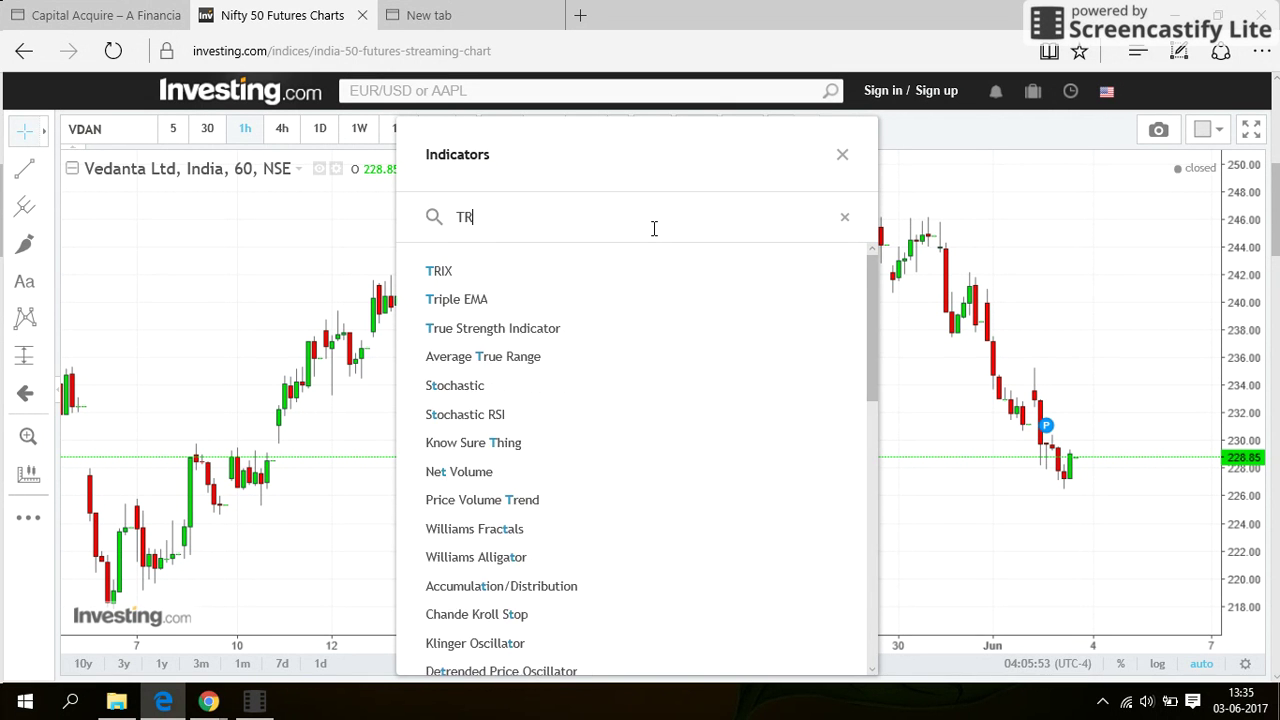
pyautogui.write('IX')
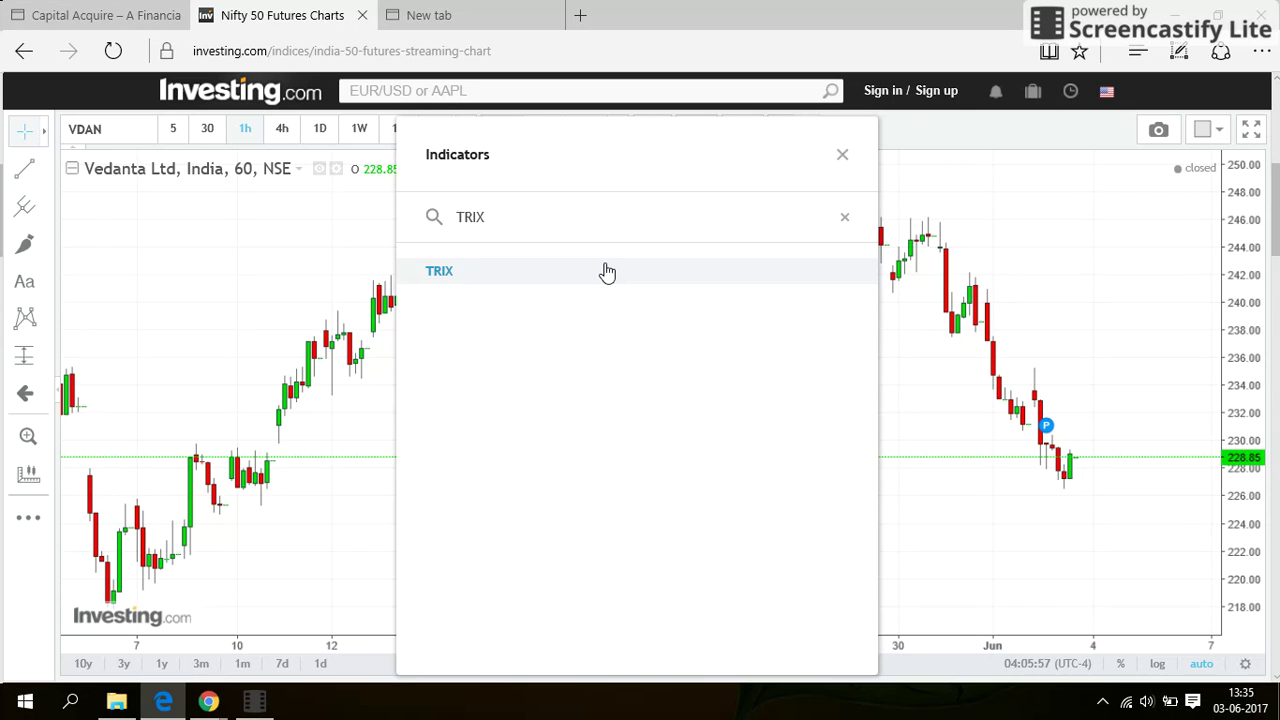
pyautogui.click(607, 272)
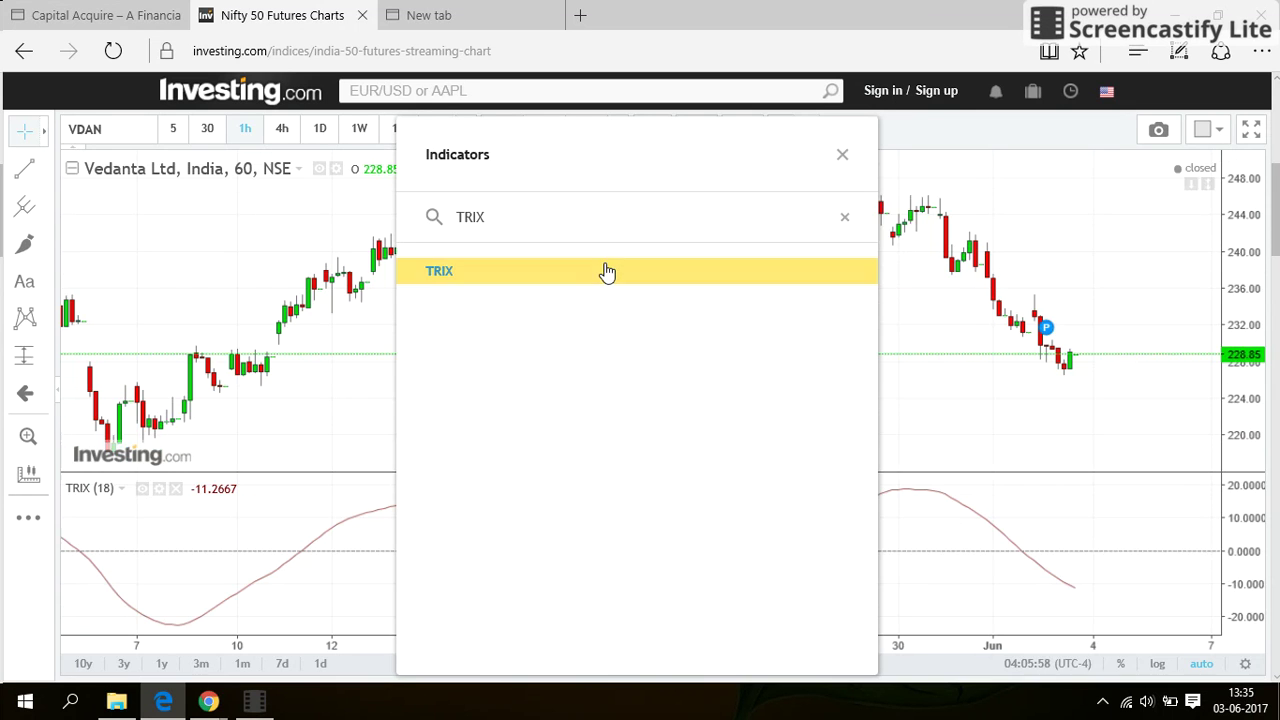
pyautogui.click(842, 158)
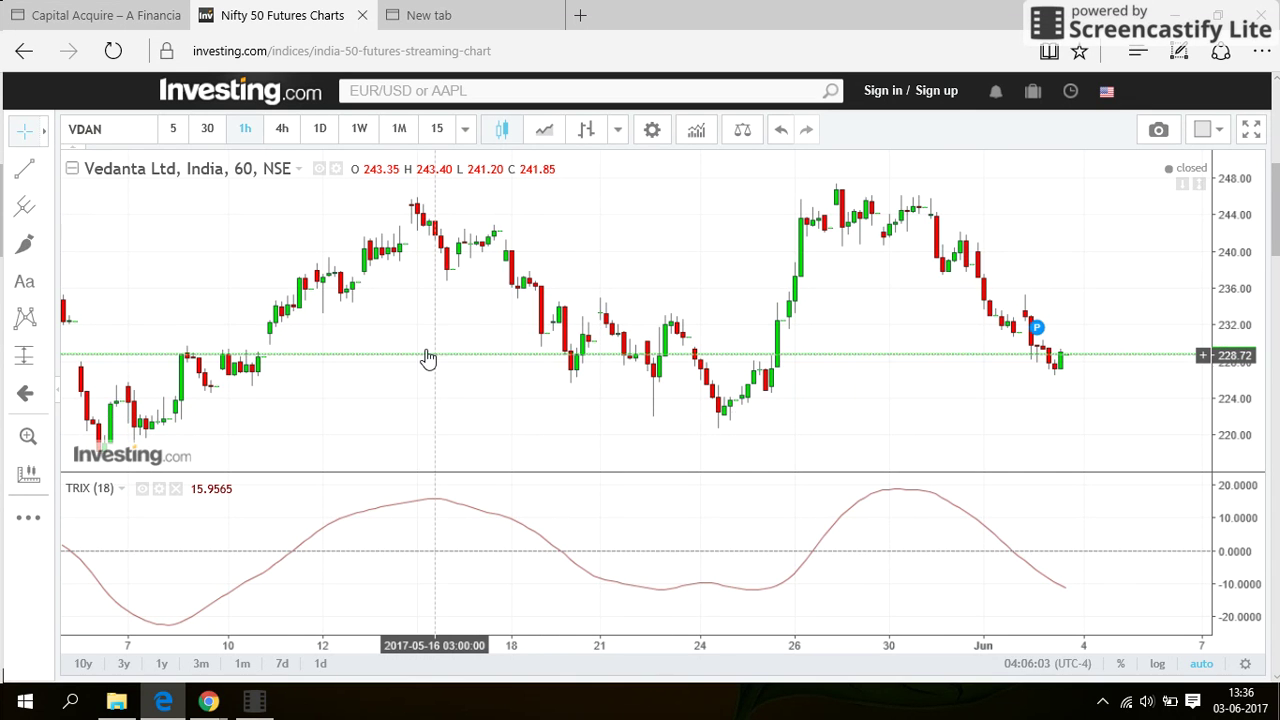
pyautogui.moveTo(421, 345); pyautogui.dragTo(478, 350)
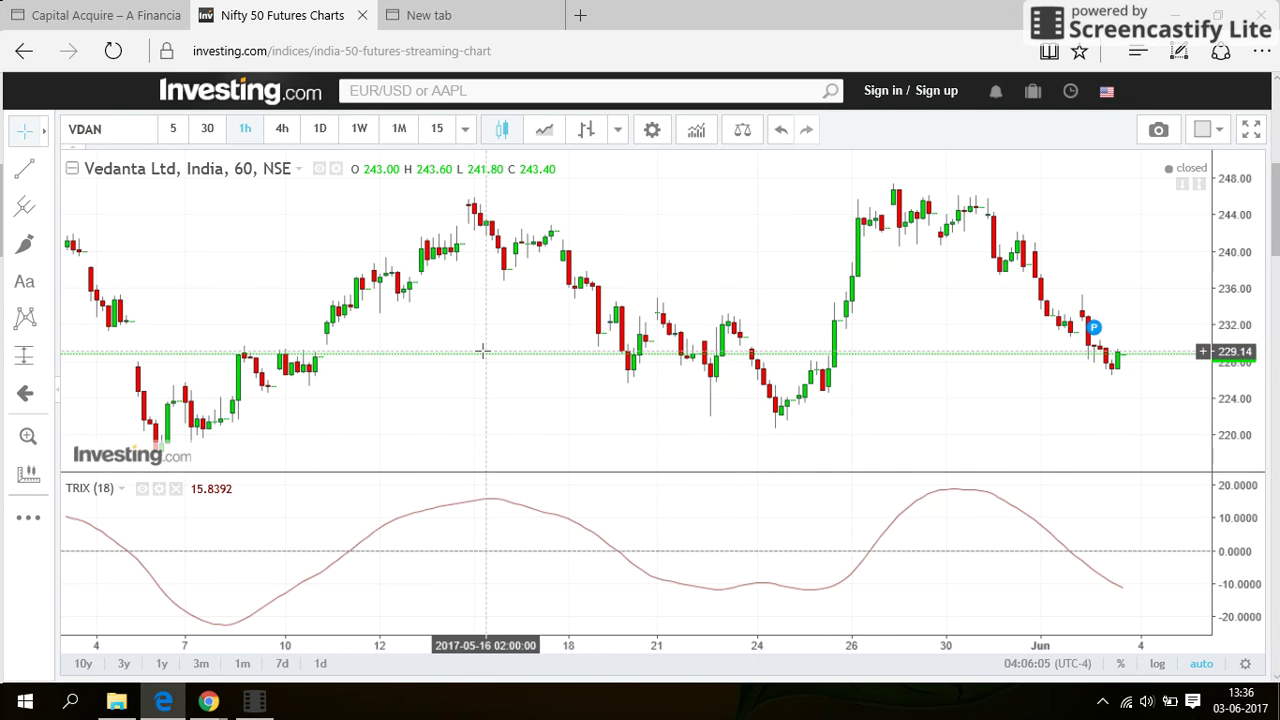
pyautogui.click(106, 122)
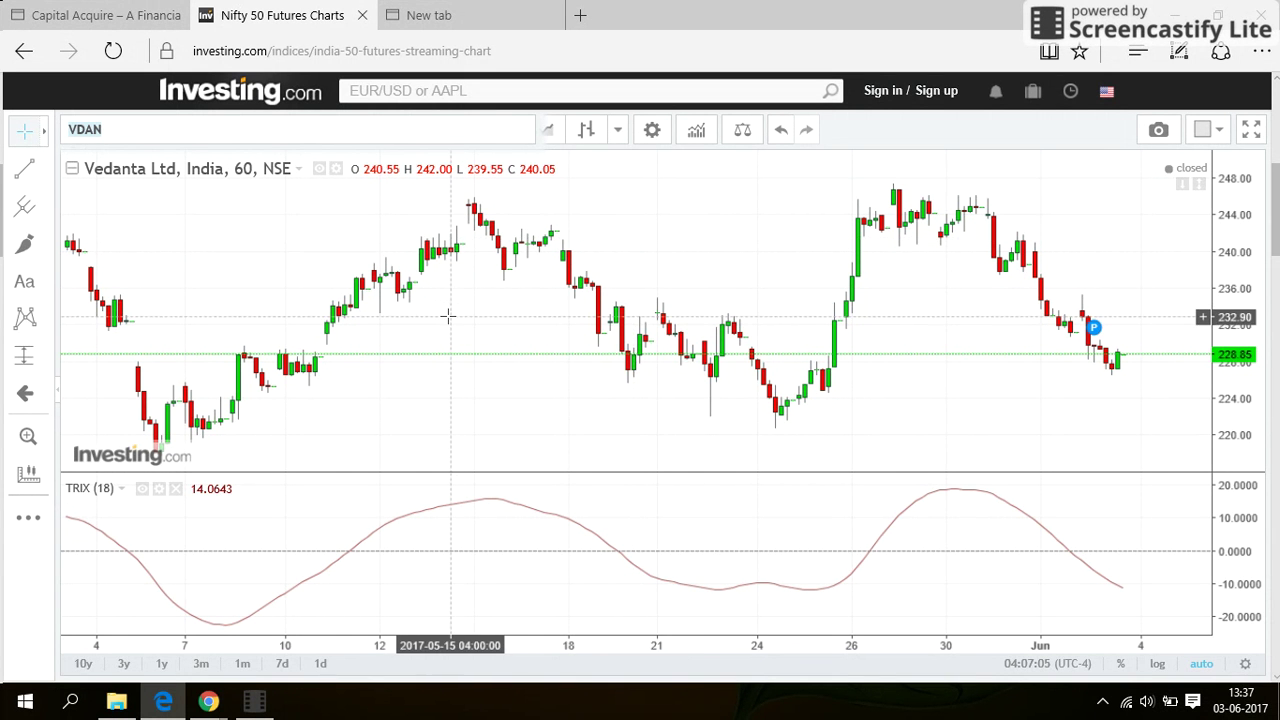
pyautogui.moveTo(449, 316); pyautogui.dragTo(551, 326)
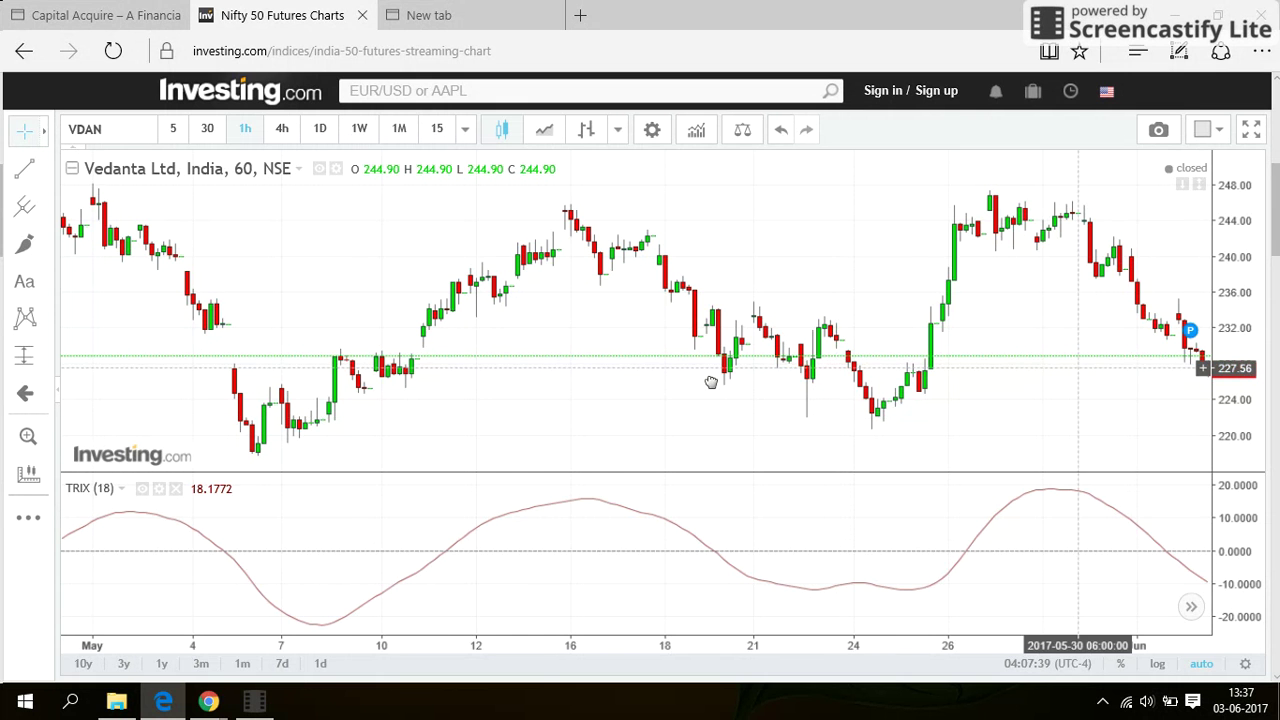
pyautogui.moveTo(711, 383); pyautogui.dragTo(681, 380)
pyautogui.moveTo(653, 228); pyautogui.dragTo(634, 223)
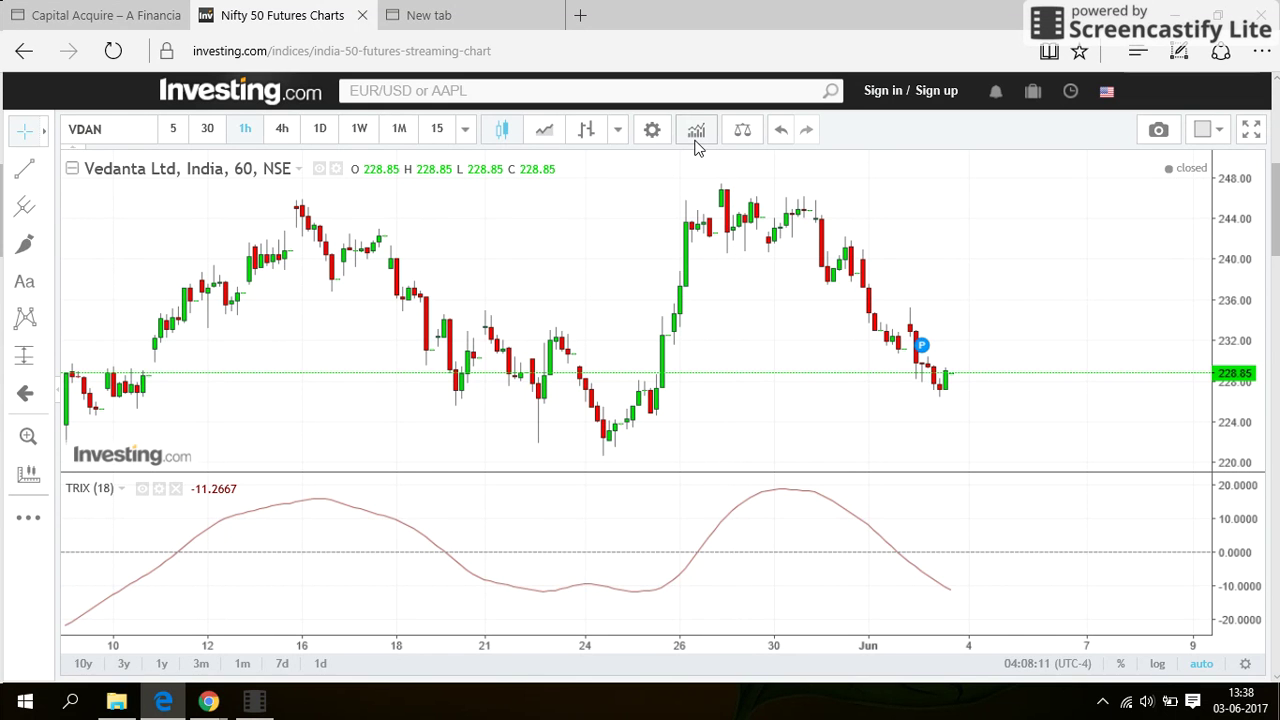
# - Add an RSI (14) pane below TRIX, then pan the chart back a few days
pyautogui.click(695, 132)
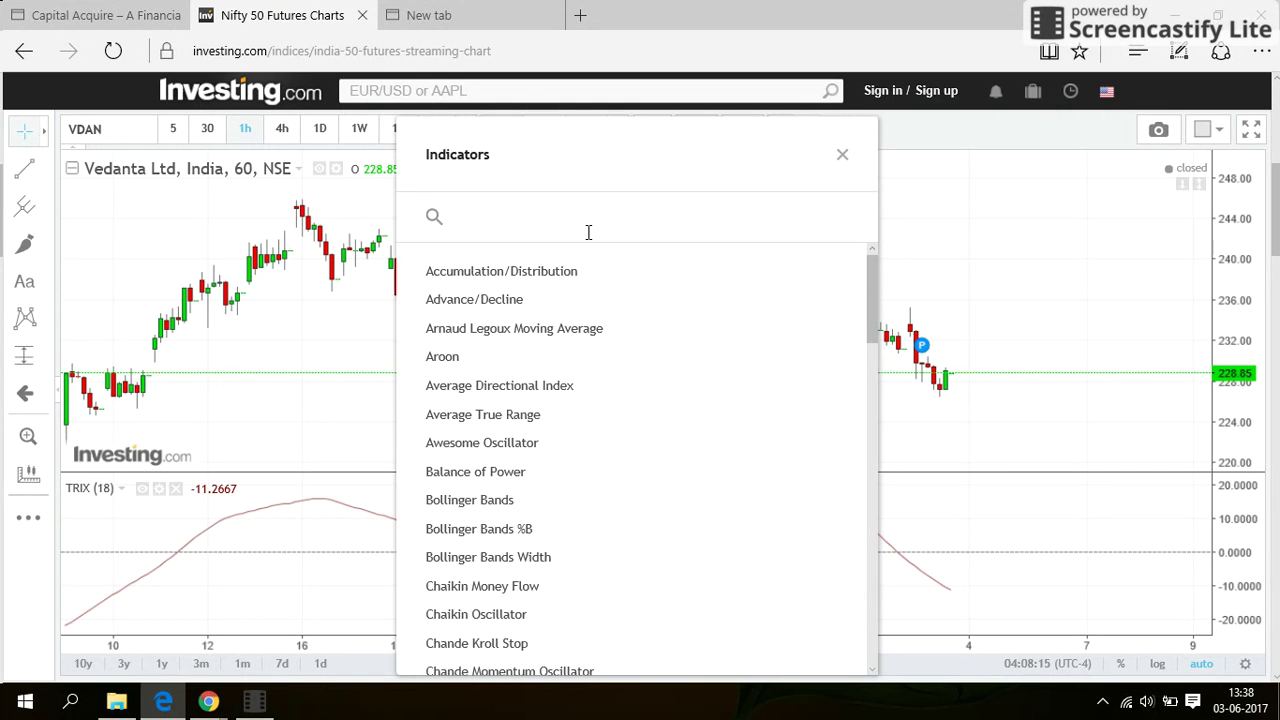
pyautogui.write('RSI')
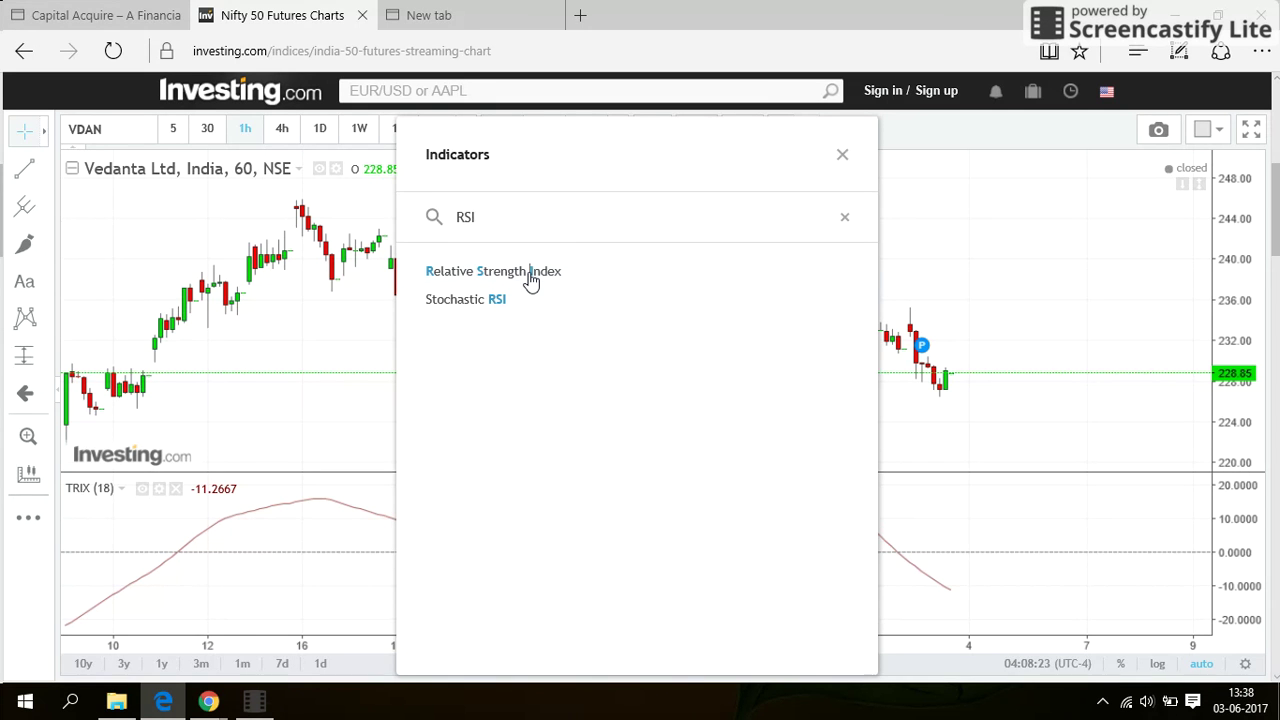
pyautogui.click(531, 278)
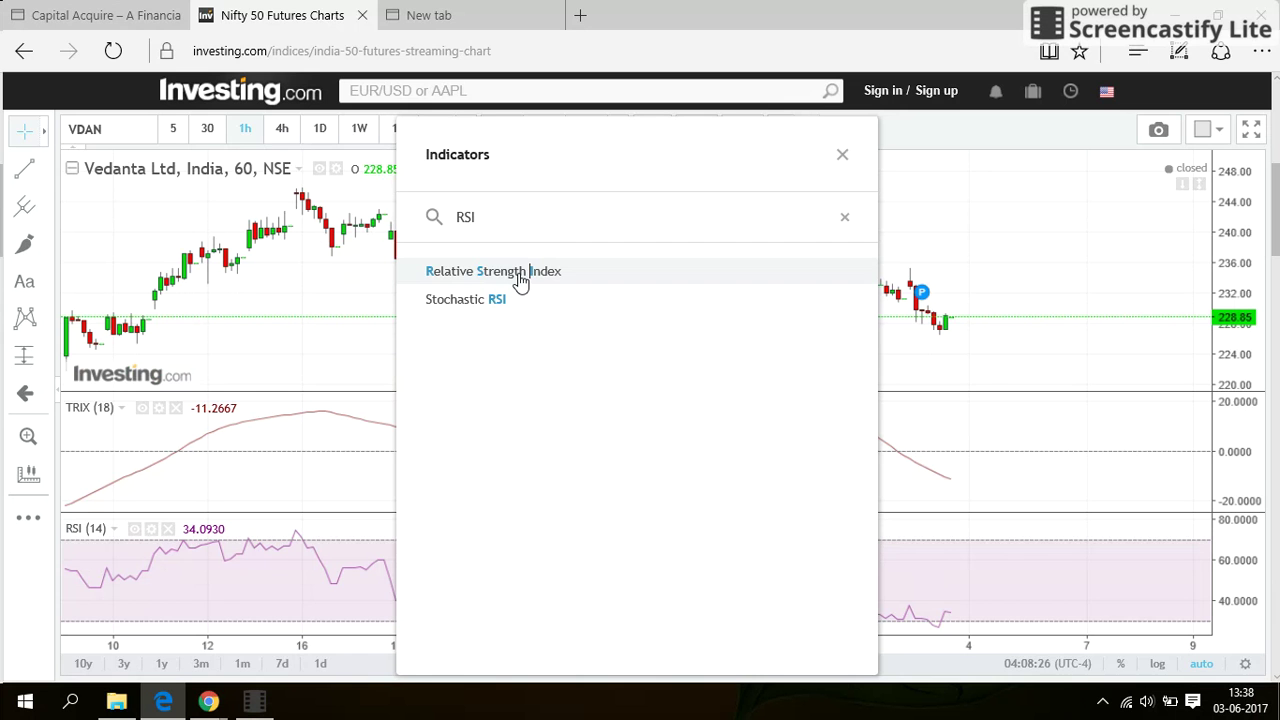
pyautogui.click(843, 157)
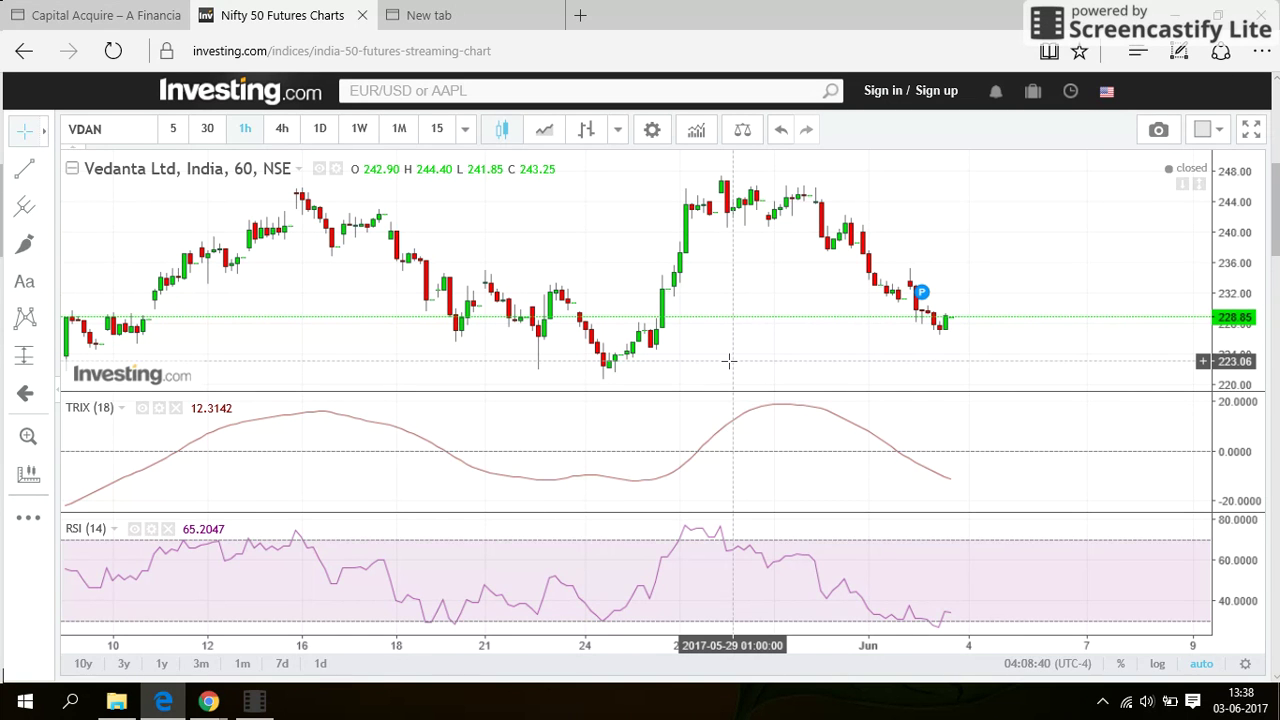
pyautogui.moveTo(744, 340); pyautogui.dragTo(825, 330)
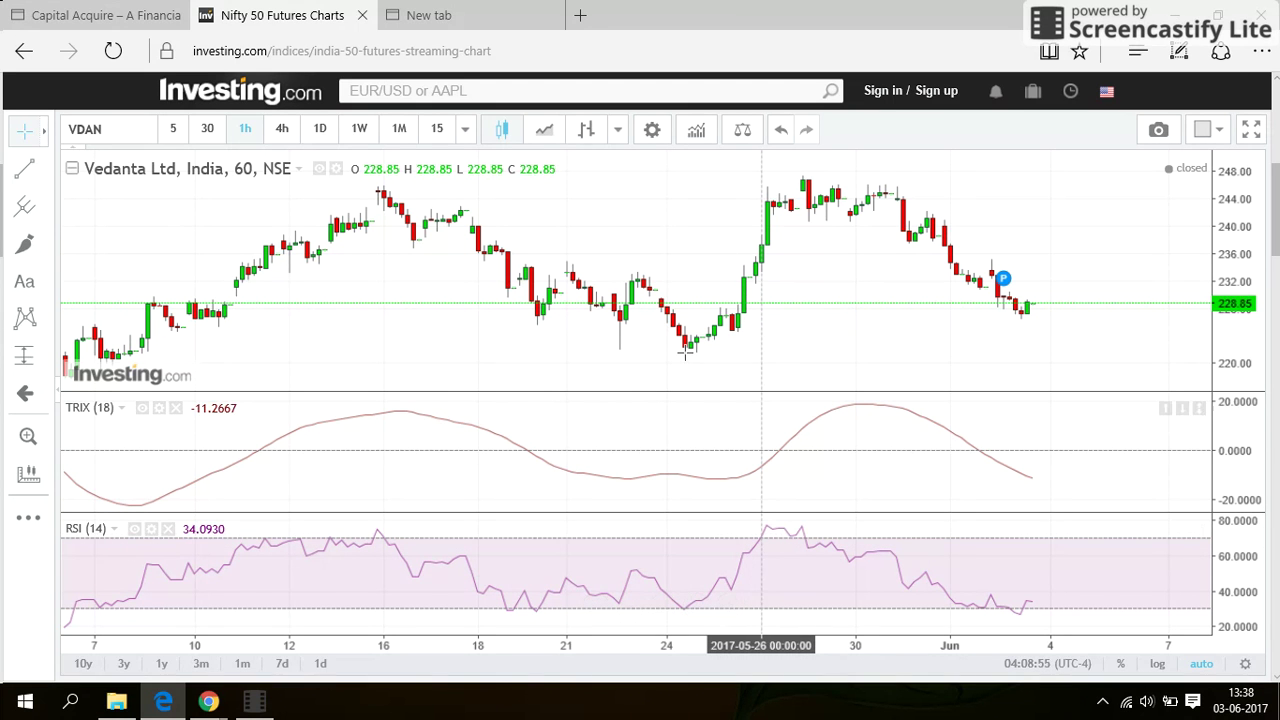
# - With the Brush tool, draw a 24 May support line, a late-May rising line and a falling line into June
pyautogui.click(42, 244)
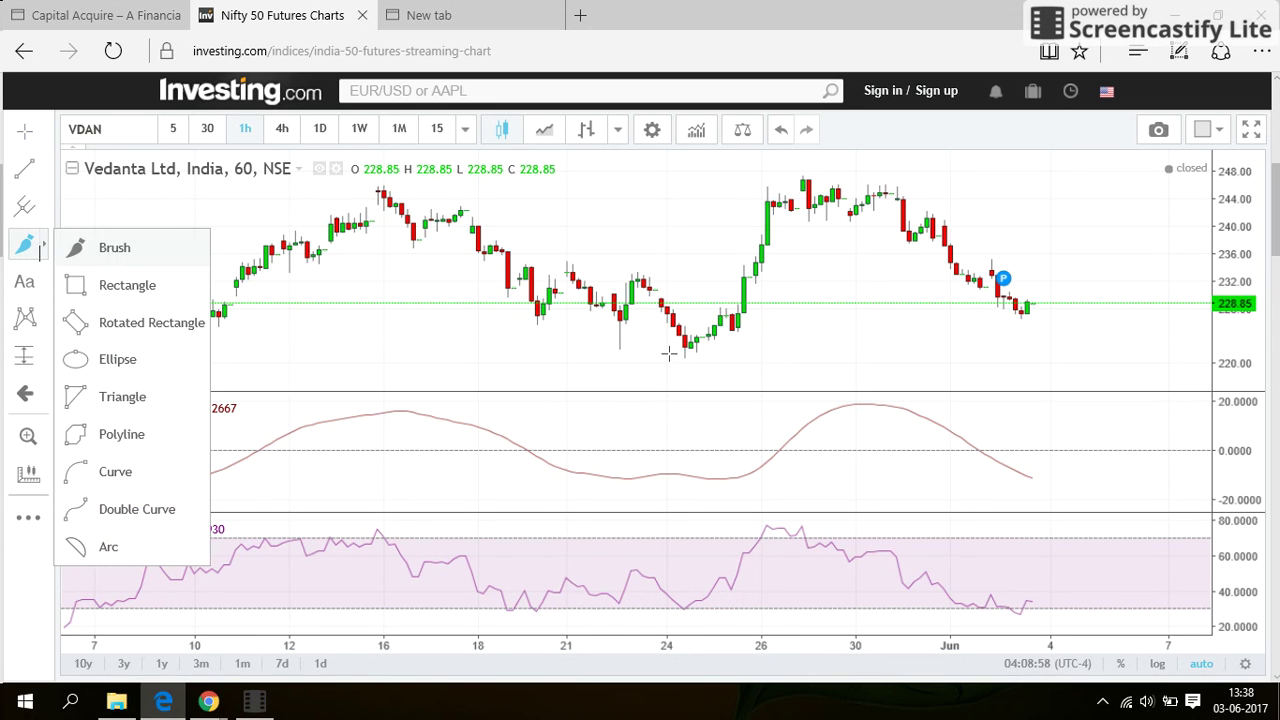
pyautogui.click(776, 345)
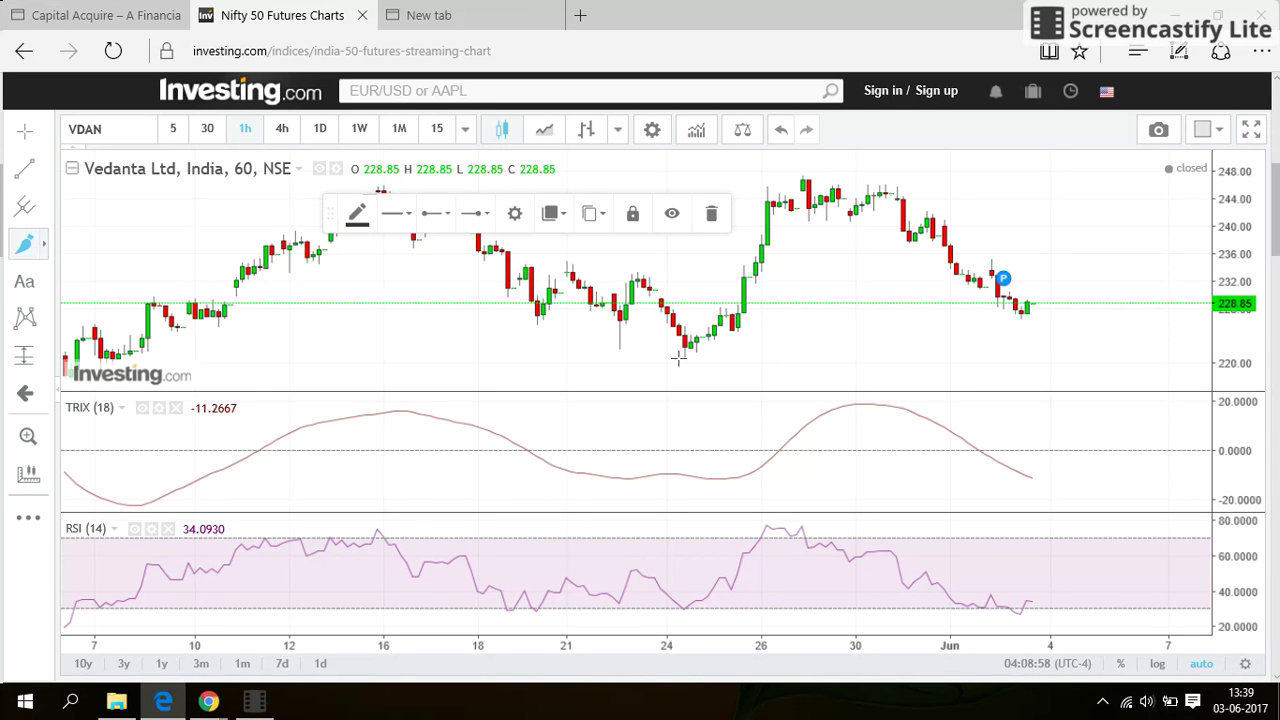
pyautogui.moveTo(685, 355); pyautogui.dragTo(778, 343)
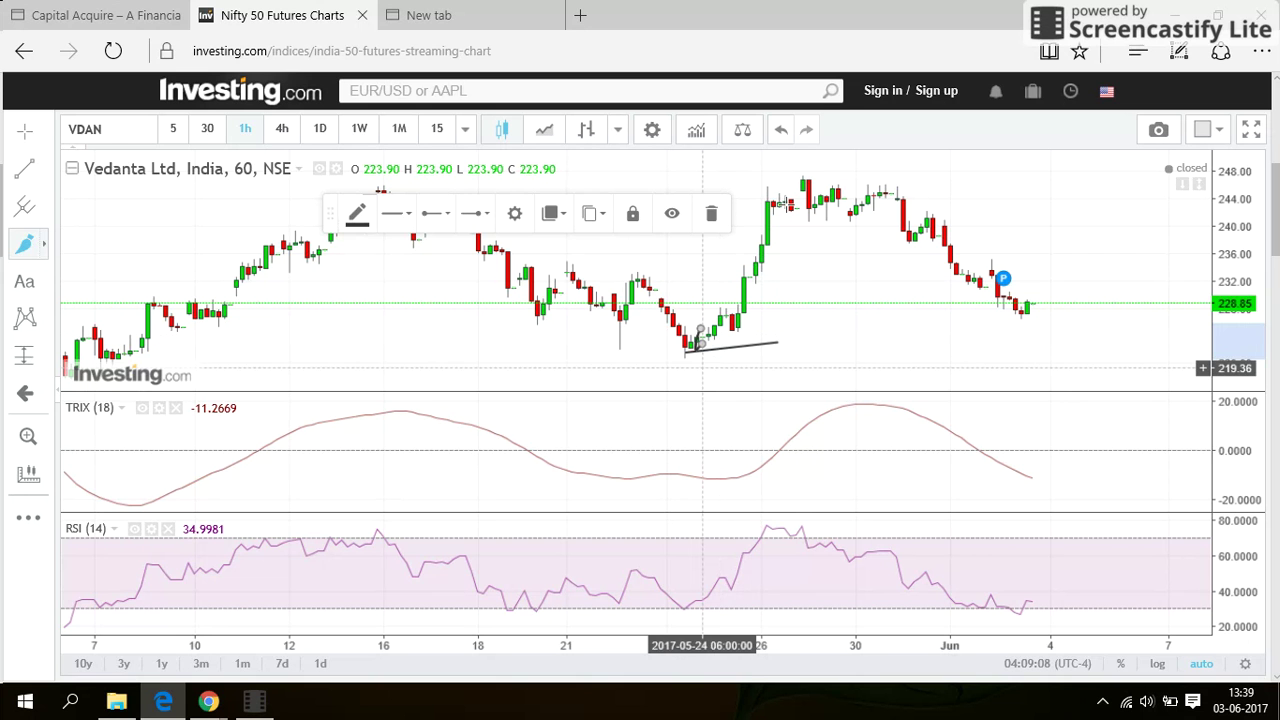
pyautogui.moveTo(710, 348); pyautogui.dragTo(790, 205)
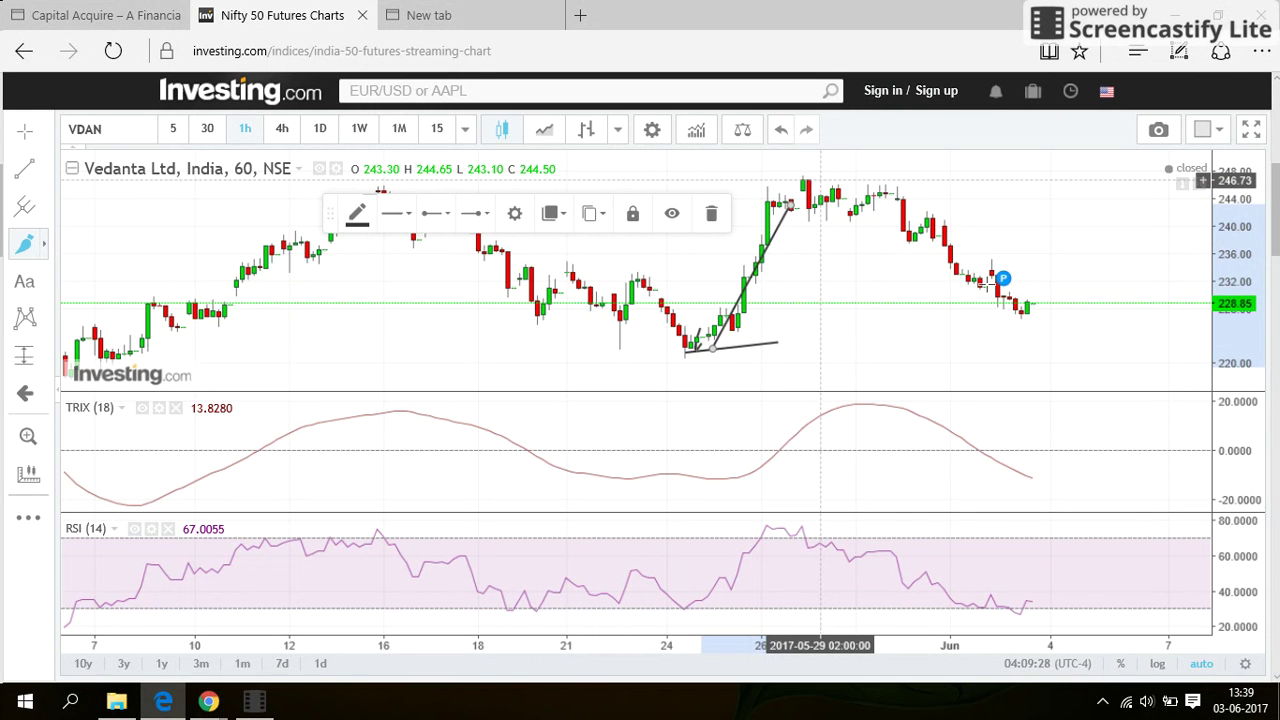
pyautogui.moveTo(822, 183); pyautogui.dragTo(993, 285)
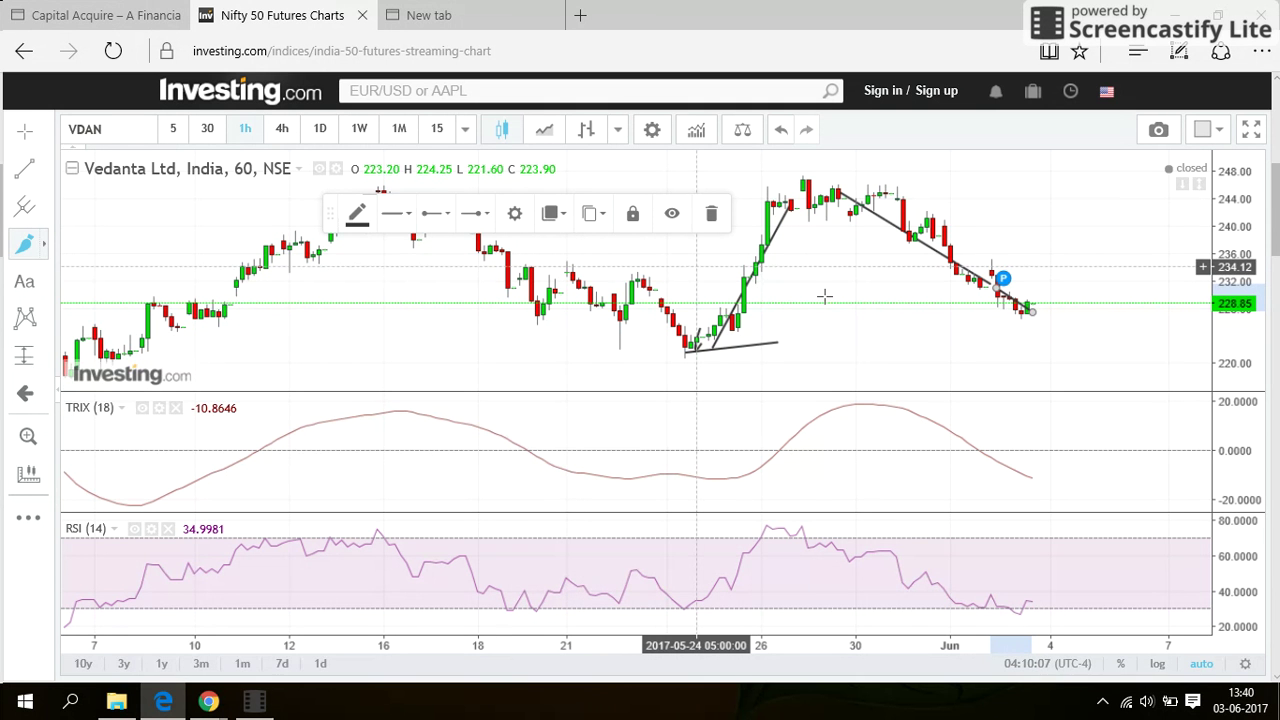
# - Add a falling line across the 26 May rally and a flat mid-May line, then pan to early May
pyautogui.click(711, 270)
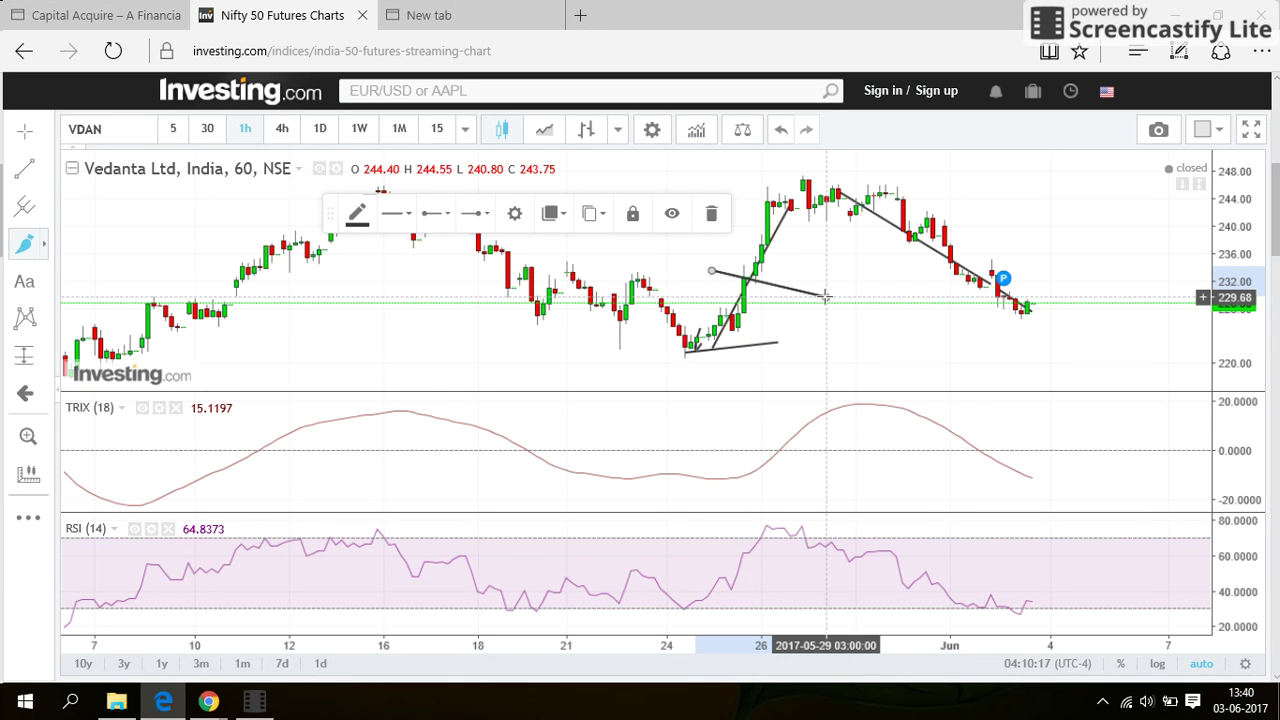
pyautogui.click(825, 296)
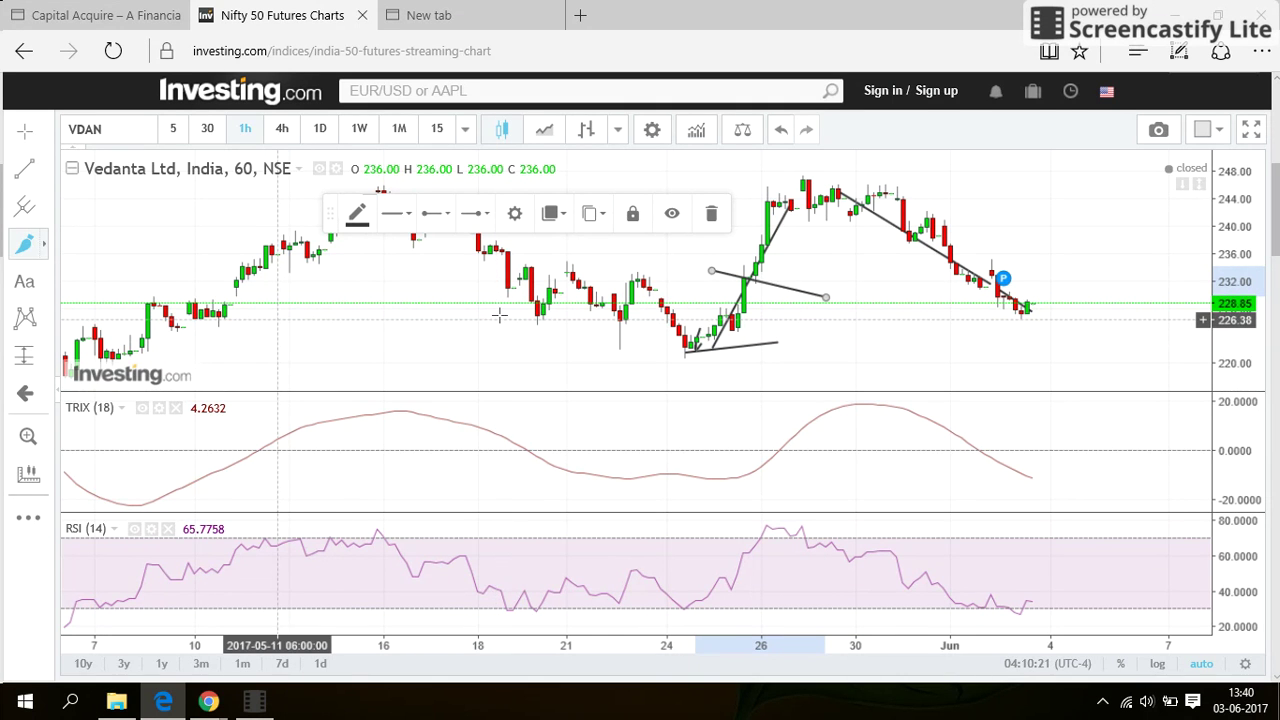
pyautogui.moveTo(495, 319); pyautogui.dragTo(303, 319)
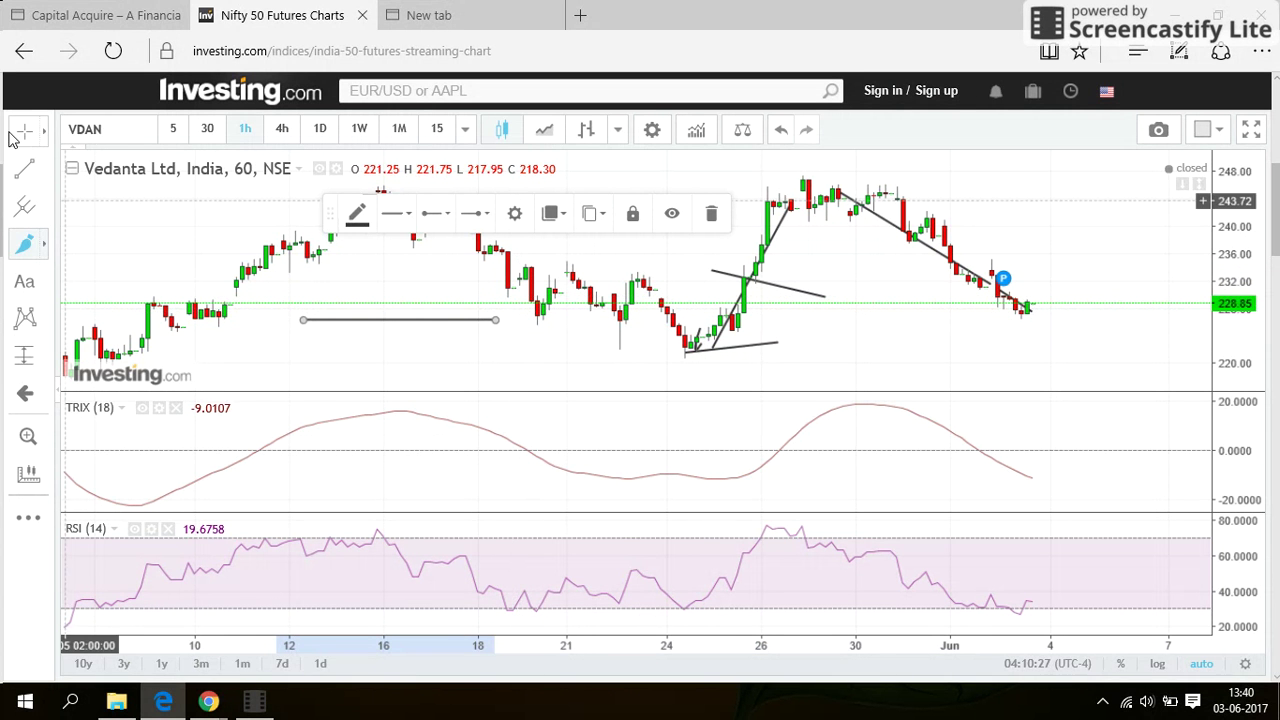
pyautogui.click(256, 323)
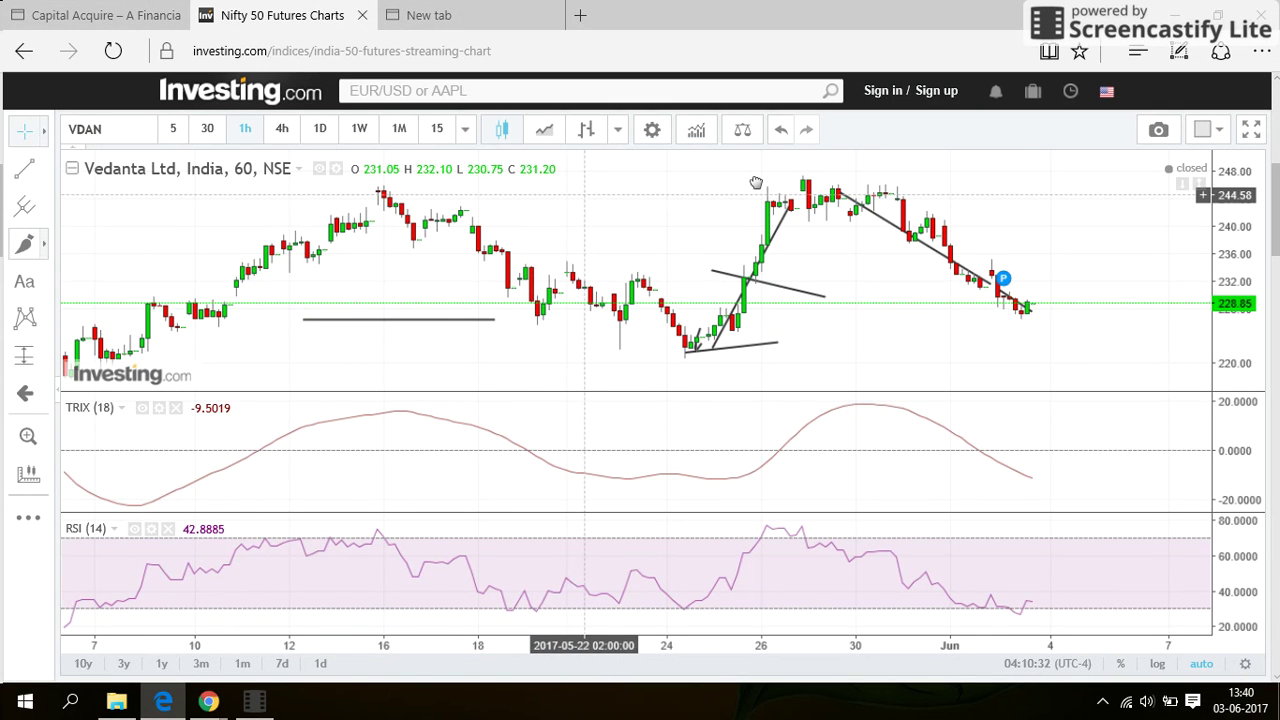
pyautogui.moveTo(756, 183); pyautogui.dragTo(961, 183)
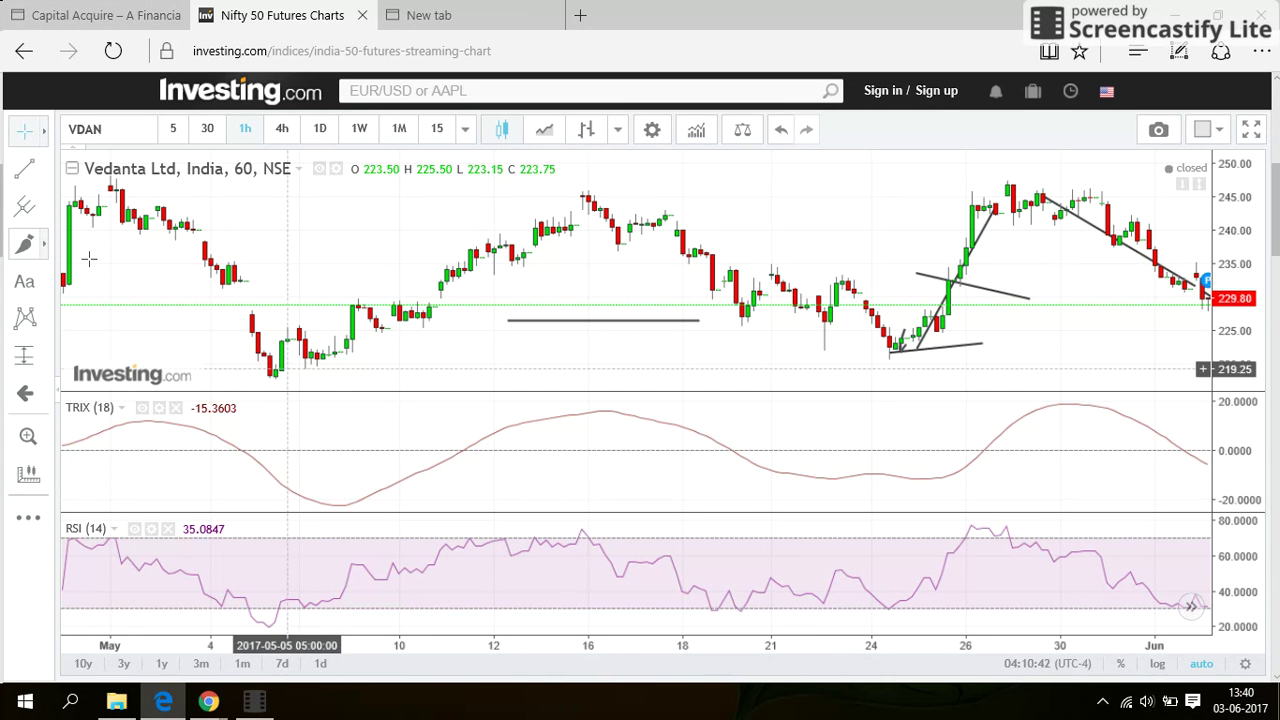
# - Use the Trend Line tool to connect the 5 May low with the mid-May high
pyautogui.click(24, 170)
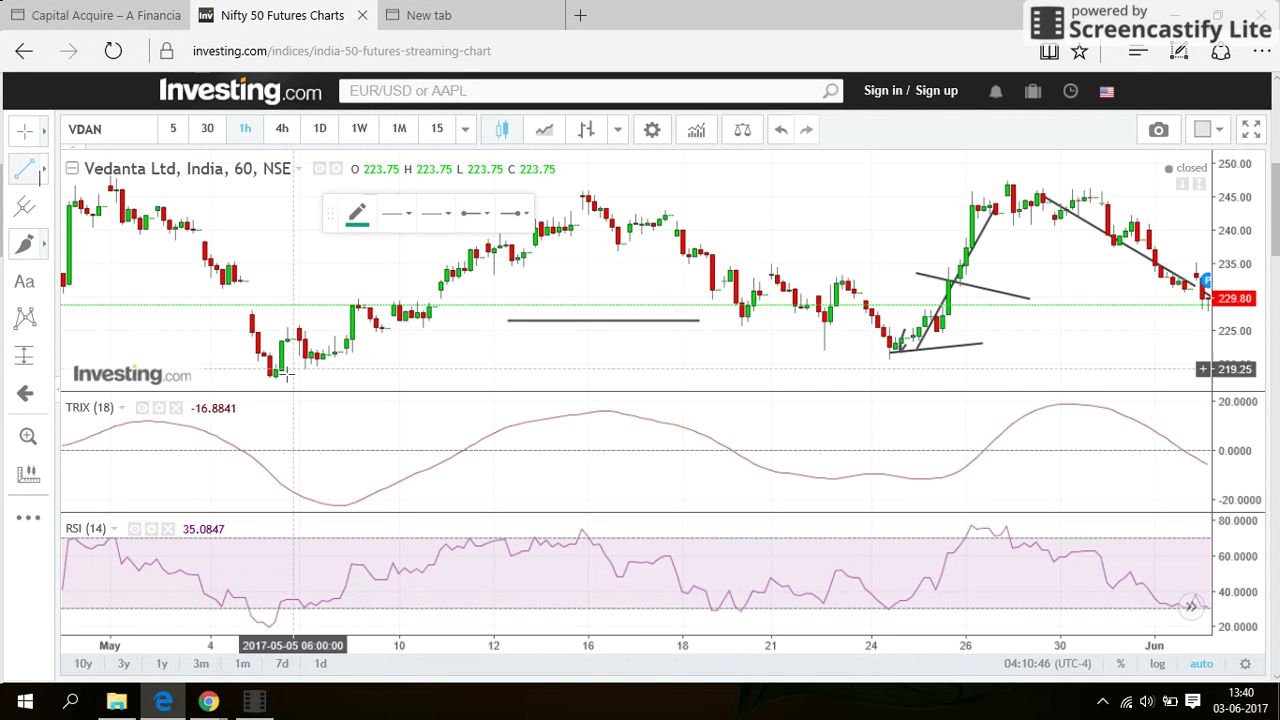
pyautogui.click(620, 186)
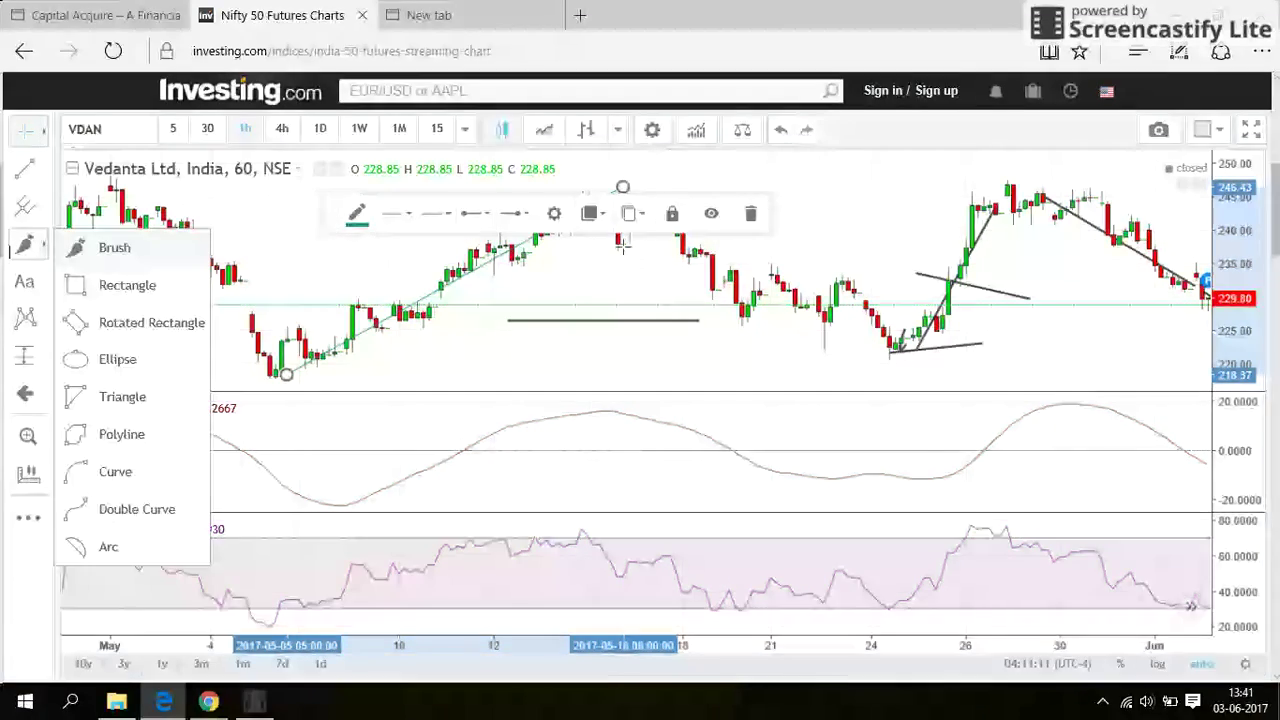
pyautogui.click(897, 316)
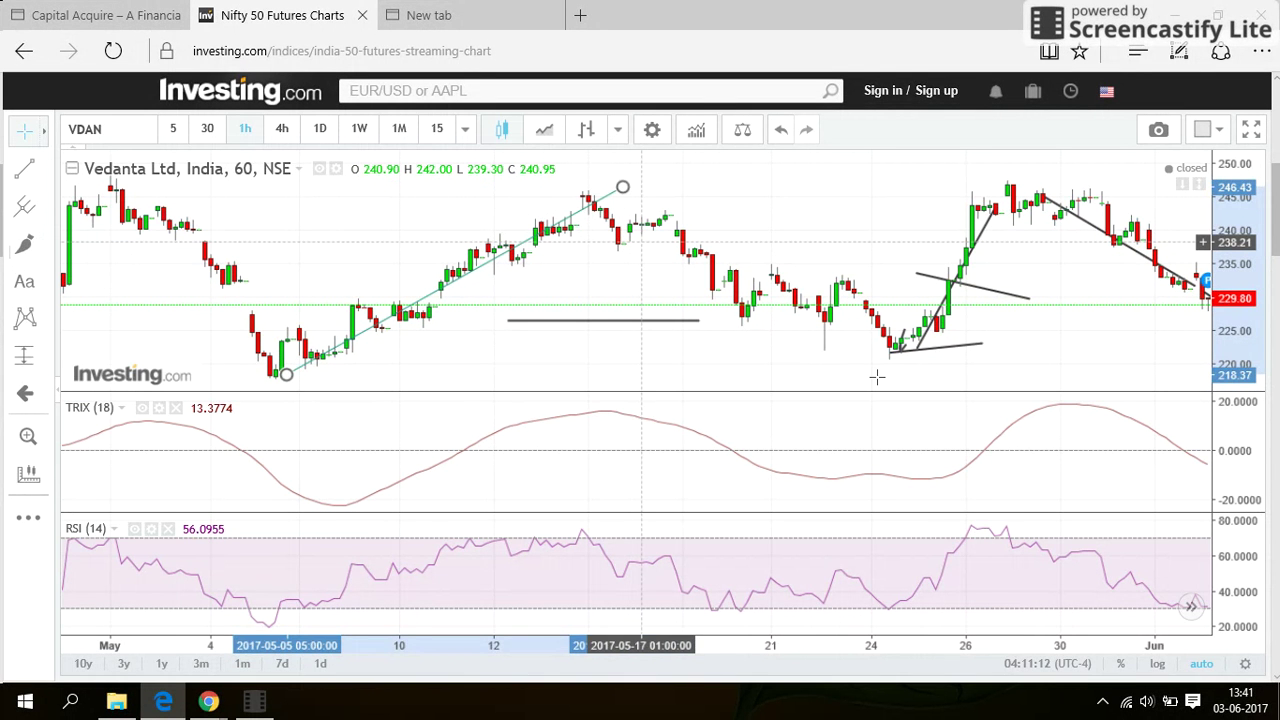
pyautogui.moveTo(876, 362); pyautogui.dragTo(884, 360)
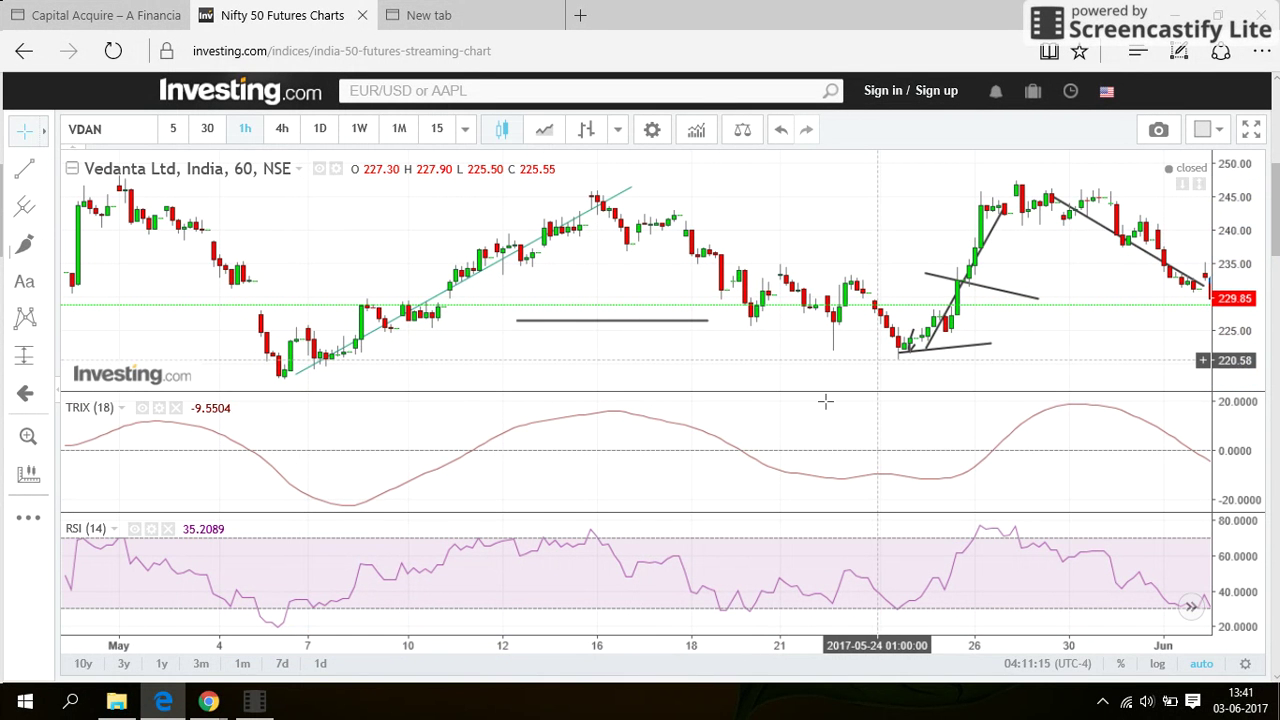
pyautogui.moveTo(566, 560)
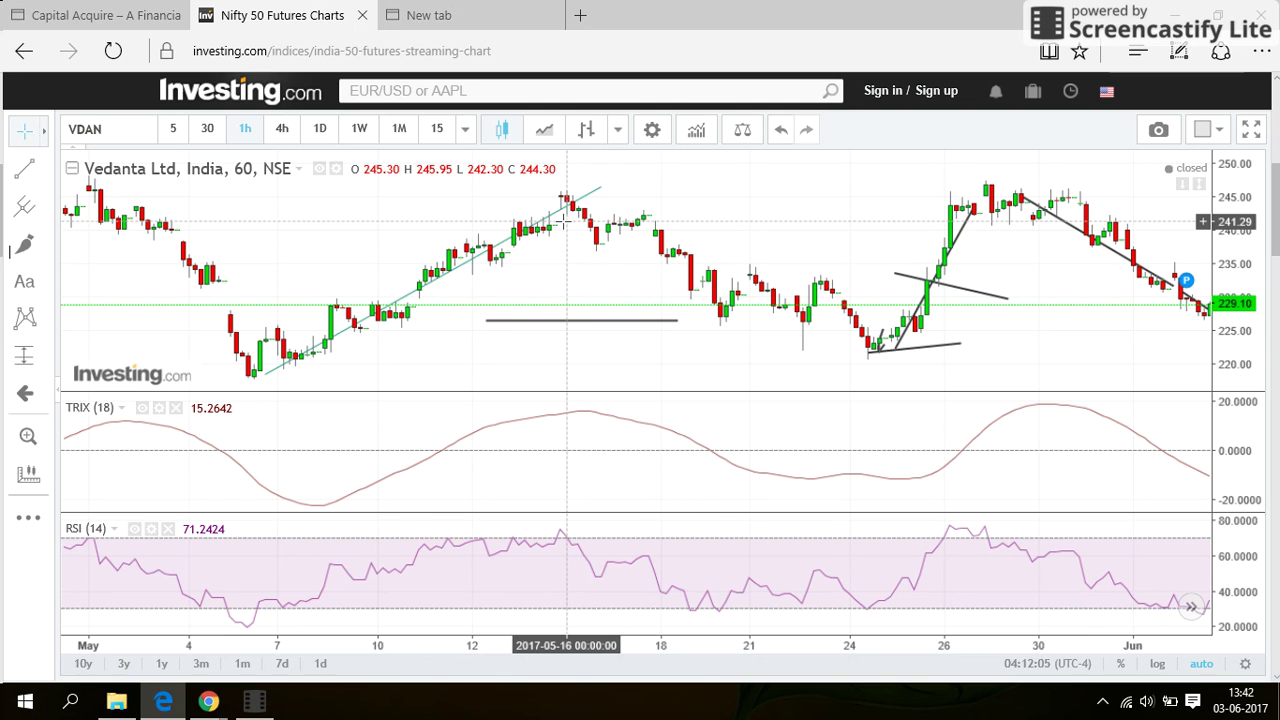
pyautogui.click(474, 277)
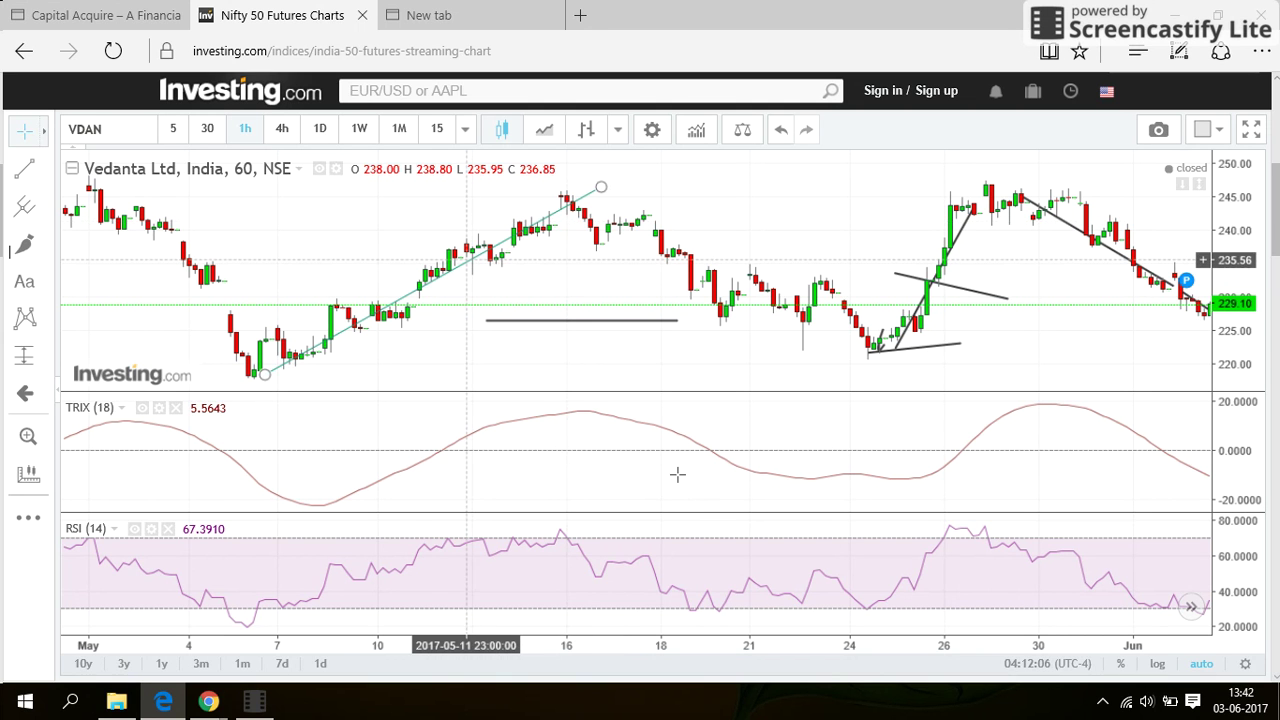